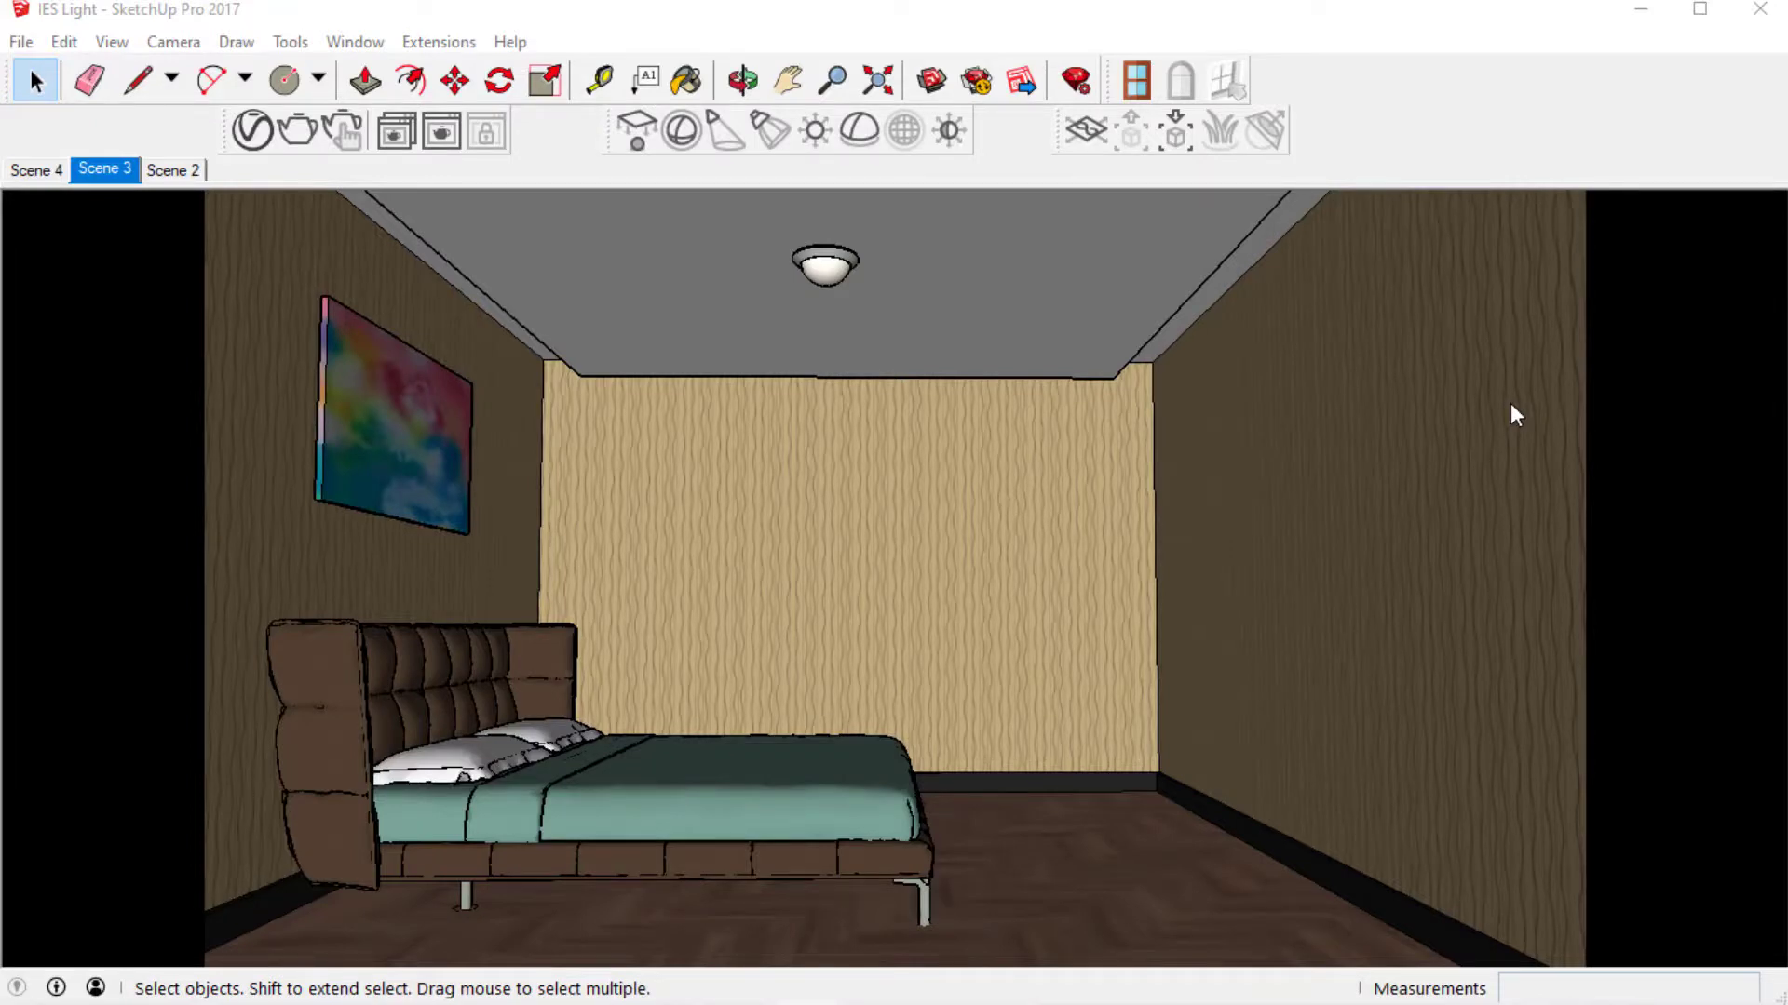
- Add a V-Ray IES light using the downloaded .ies profile file
{"action": "left_click", "coordinate": [758, 123]}
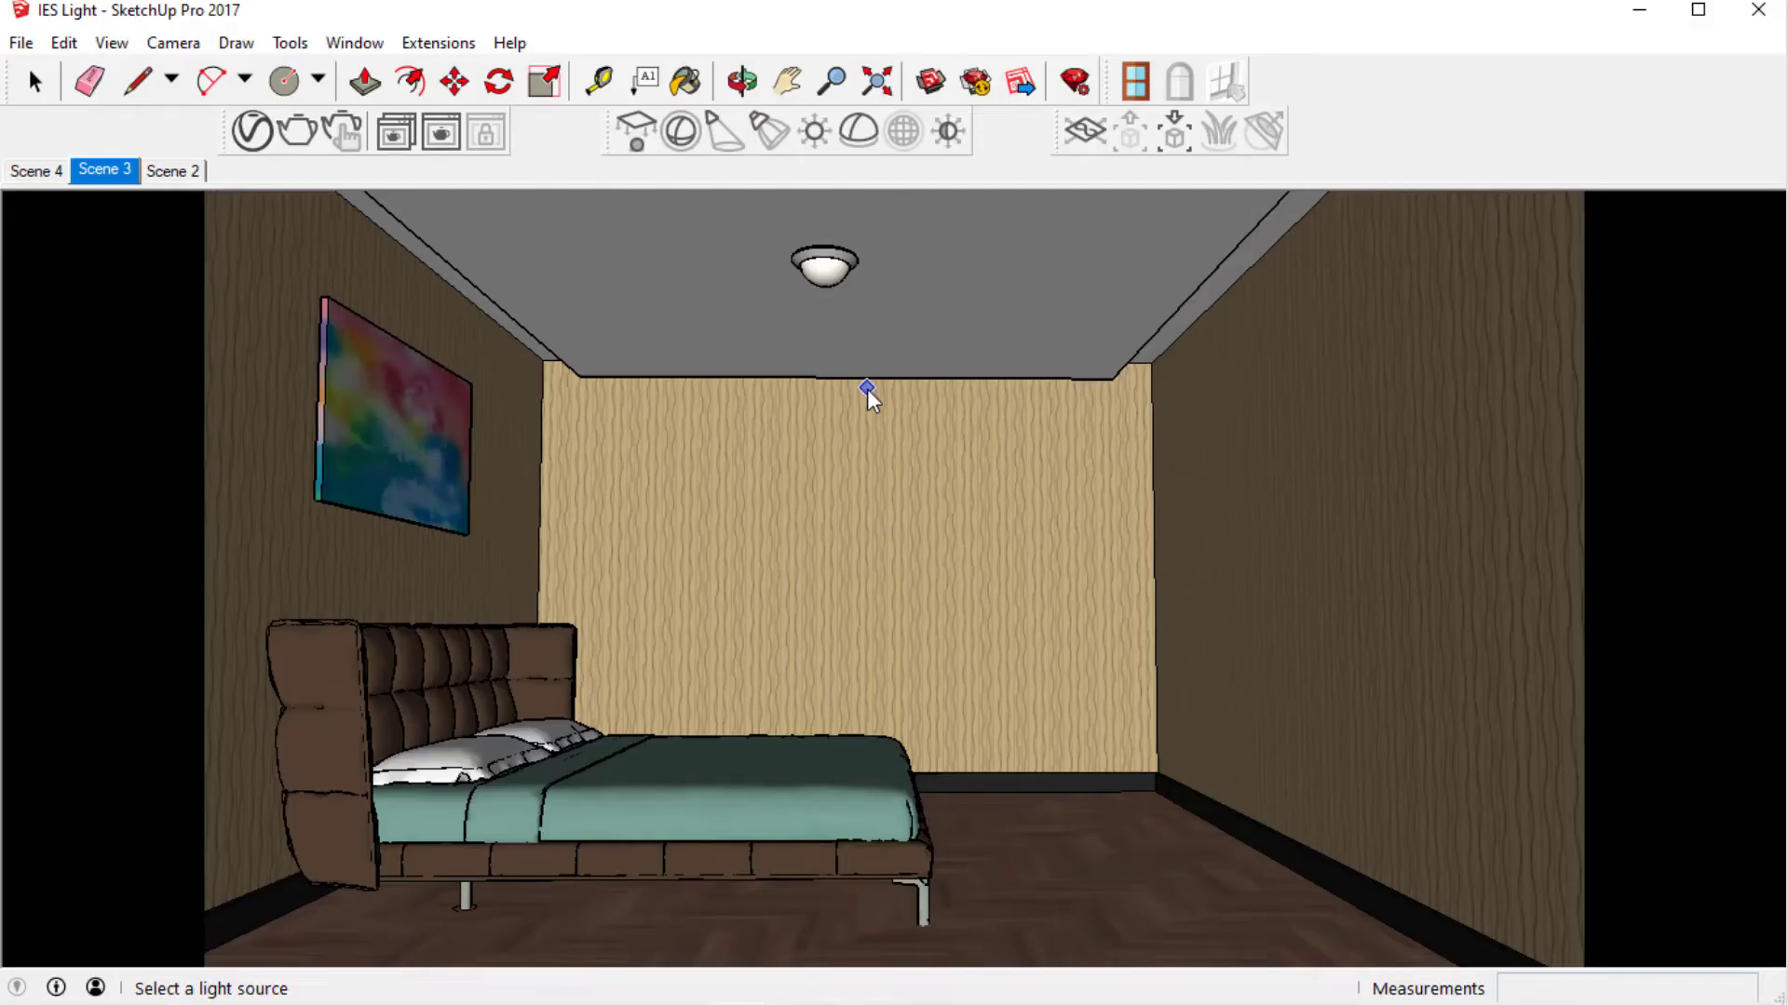
- Place the IES light just beneath the ceiling lamp and zoom in on it
{"action": "left_click", "coordinate": [827, 296]}
{"action": "scroll", "coordinate": [842, 354], "scroll_direction": "up", "scroll_amount": 3}
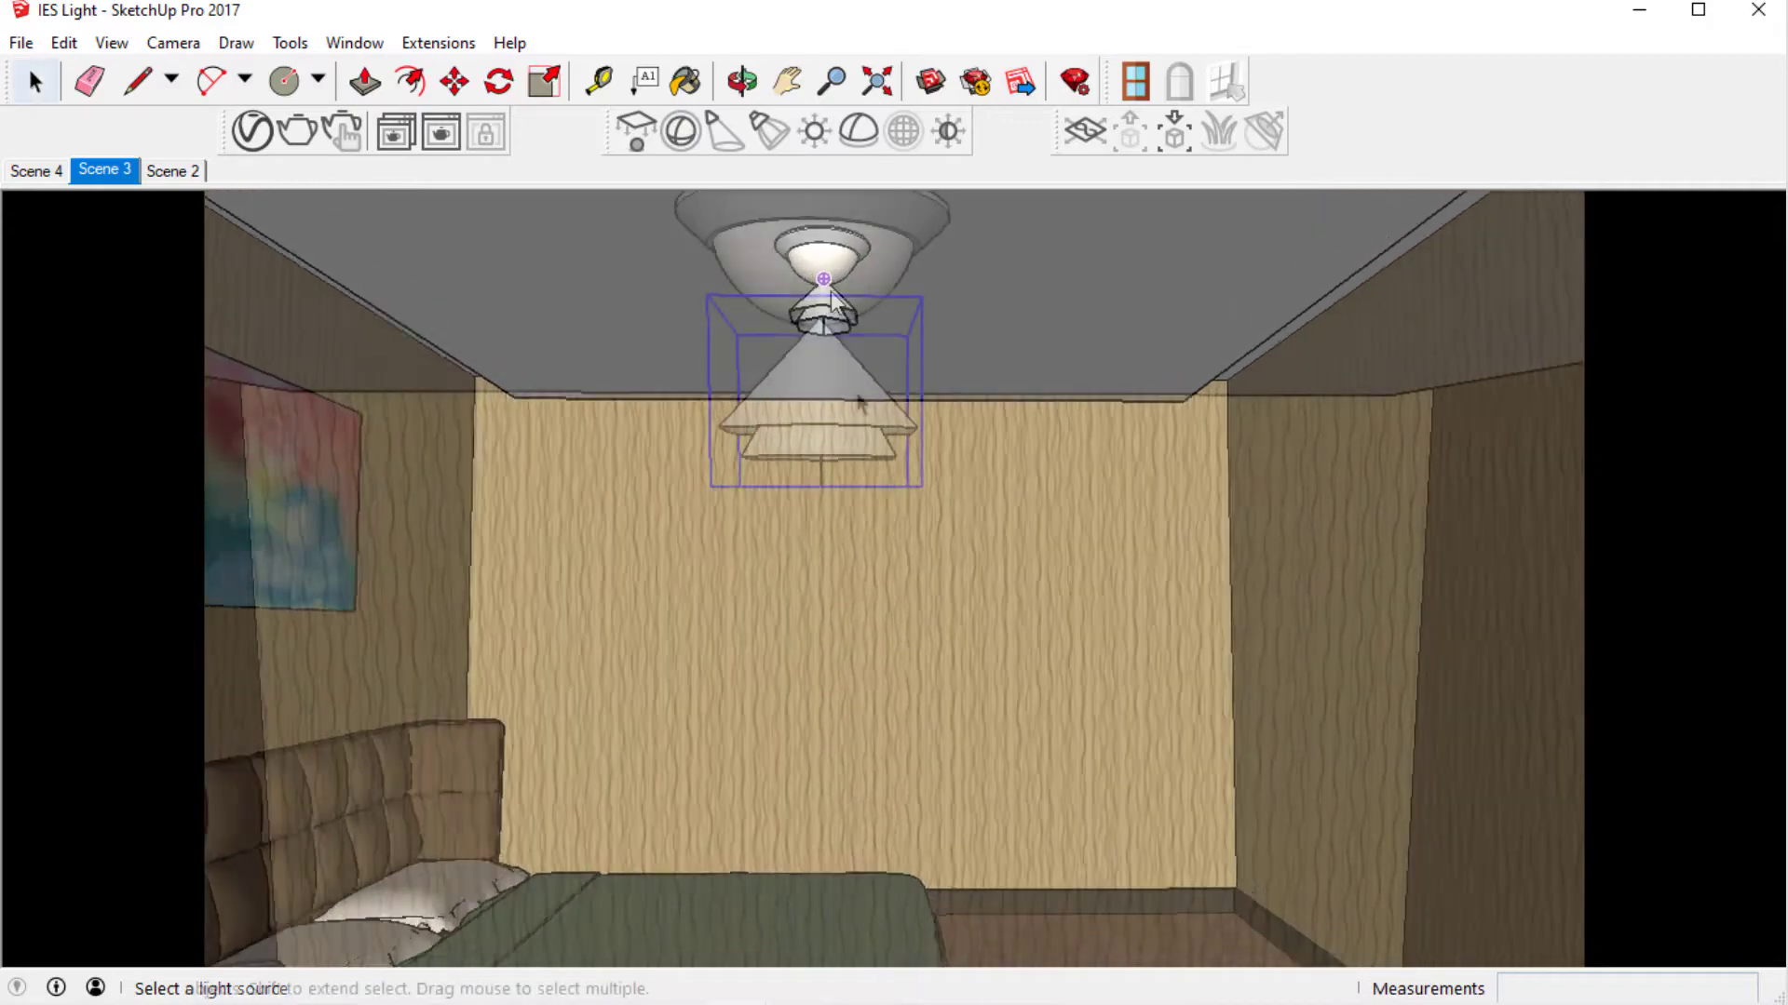
{"action": "scroll", "coordinate": [858, 399], "scroll_direction": "up", "scroll_amount": 3}
{"action": "scroll", "coordinate": [858, 402], "scroll_direction": "up", "scroll_amount": 2}
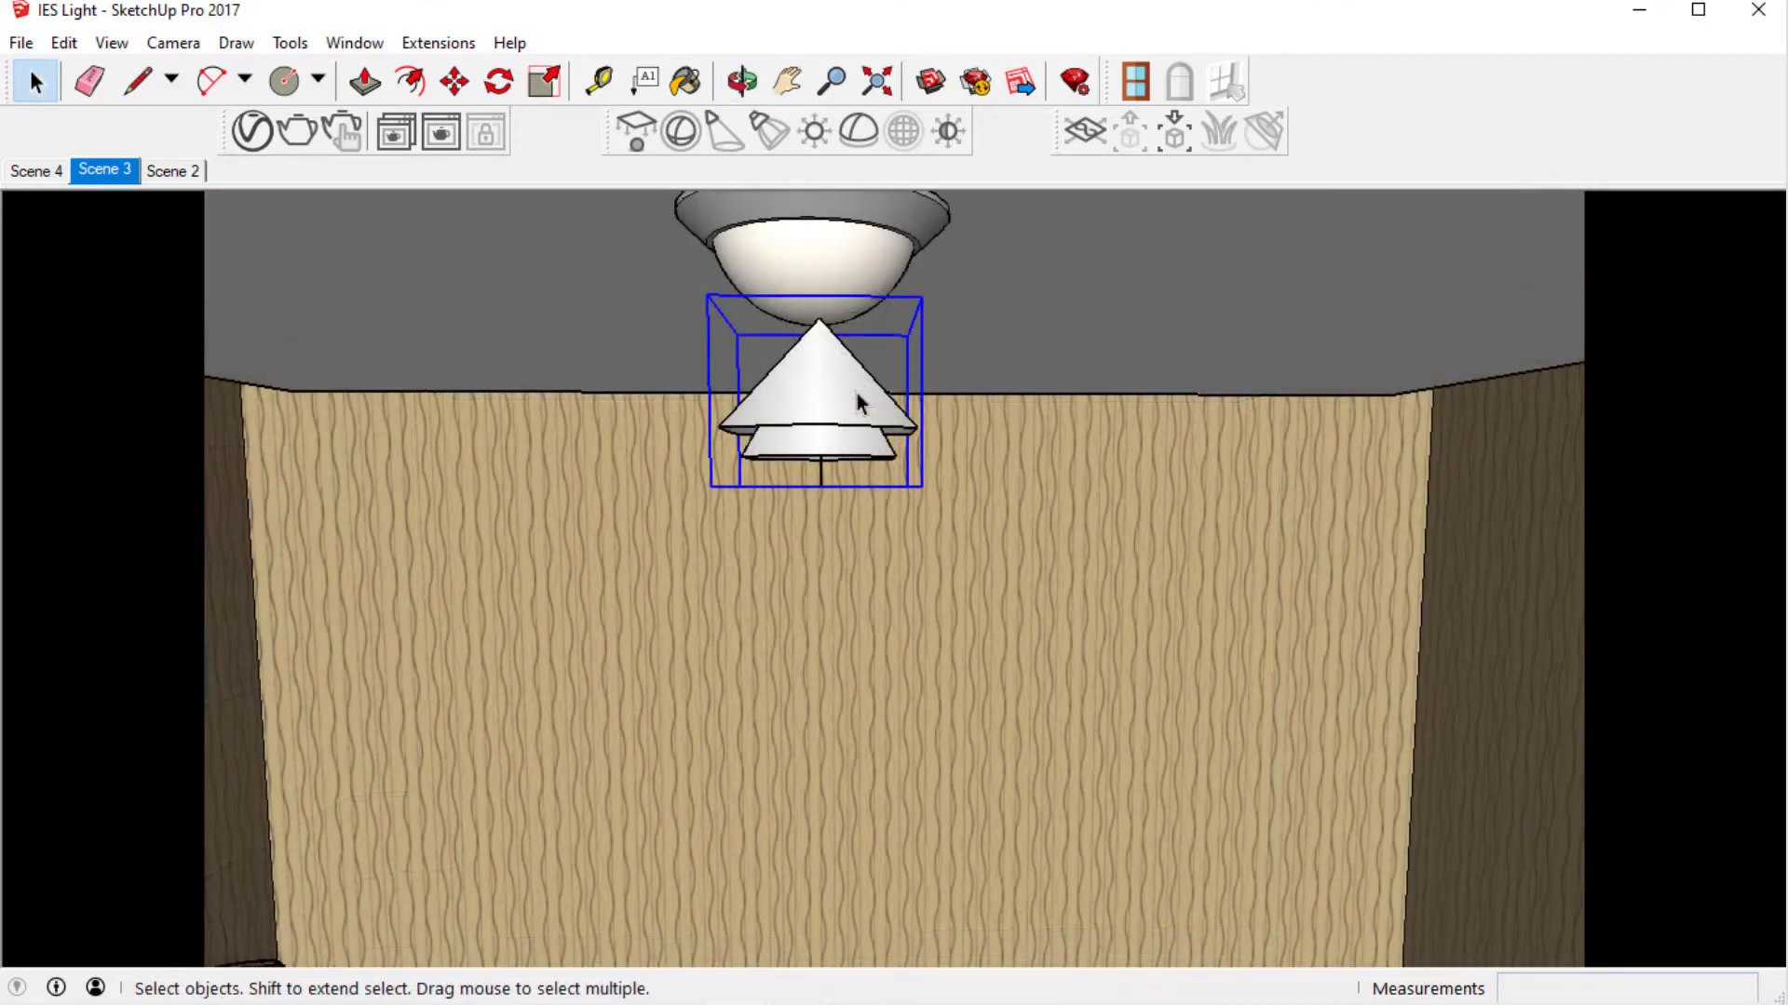
- Move the IES light down .03 and return to the Scene 4 view
{"action": "key", "text": "m"}
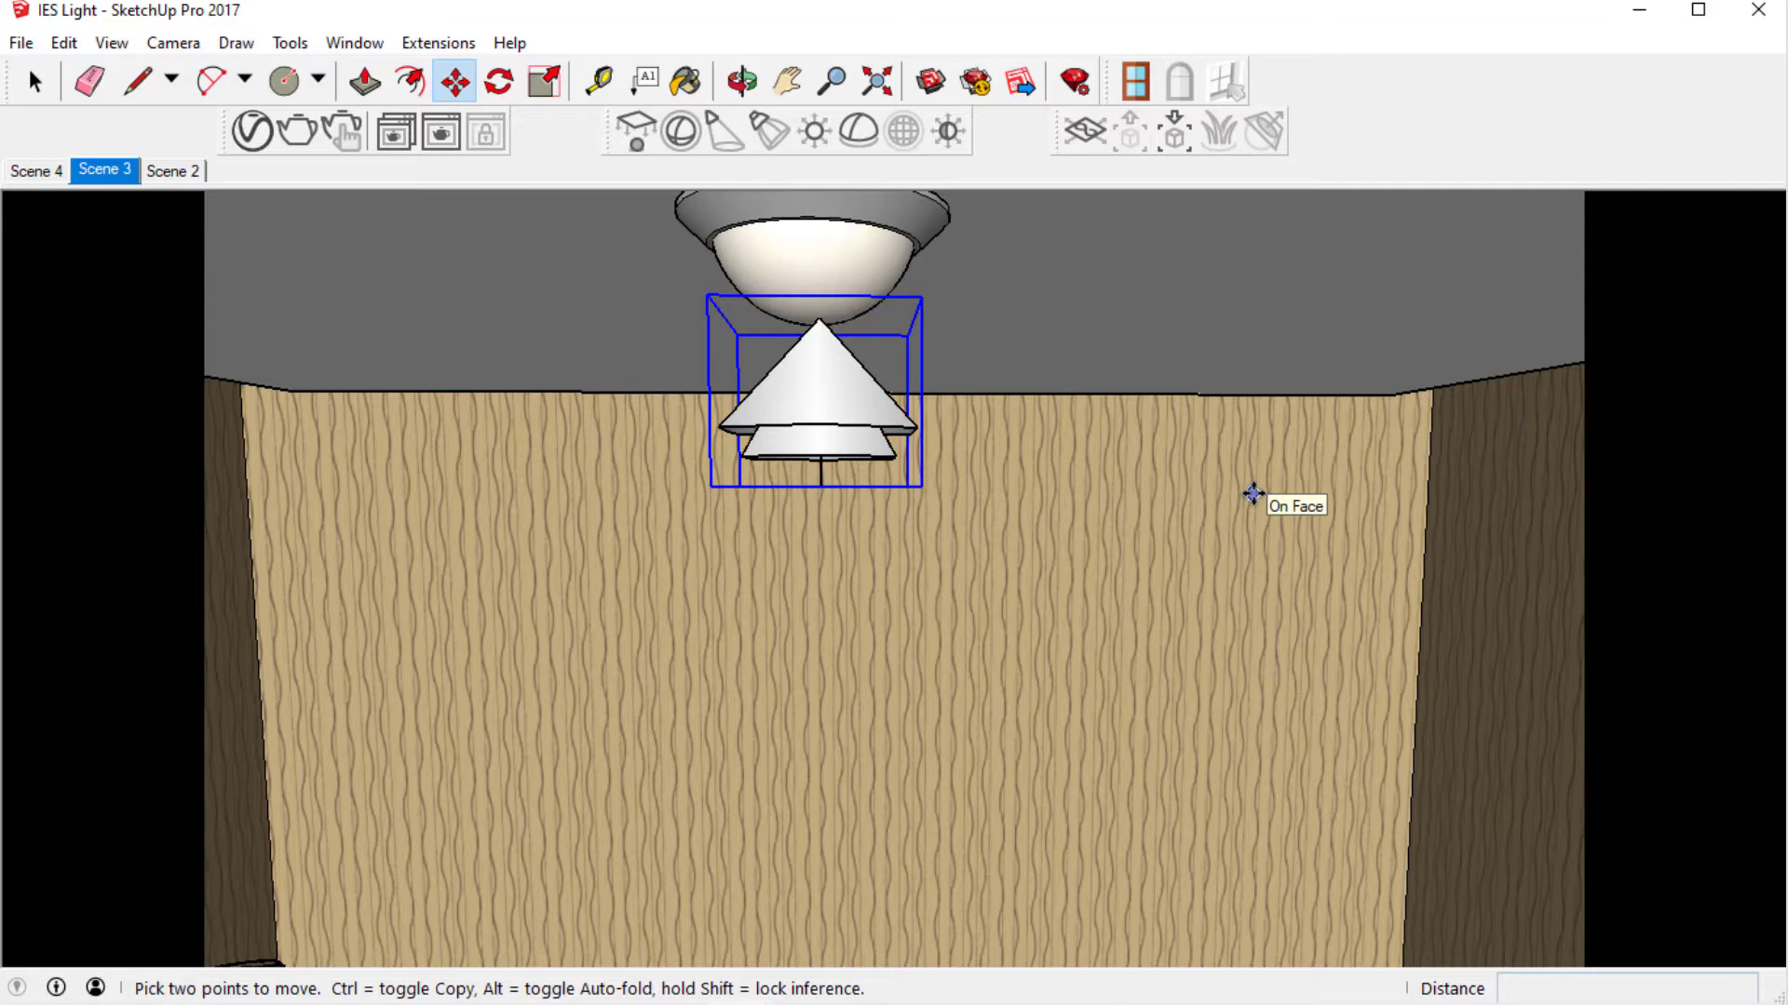
{"action": "left_click", "coordinate": [1254, 495]}
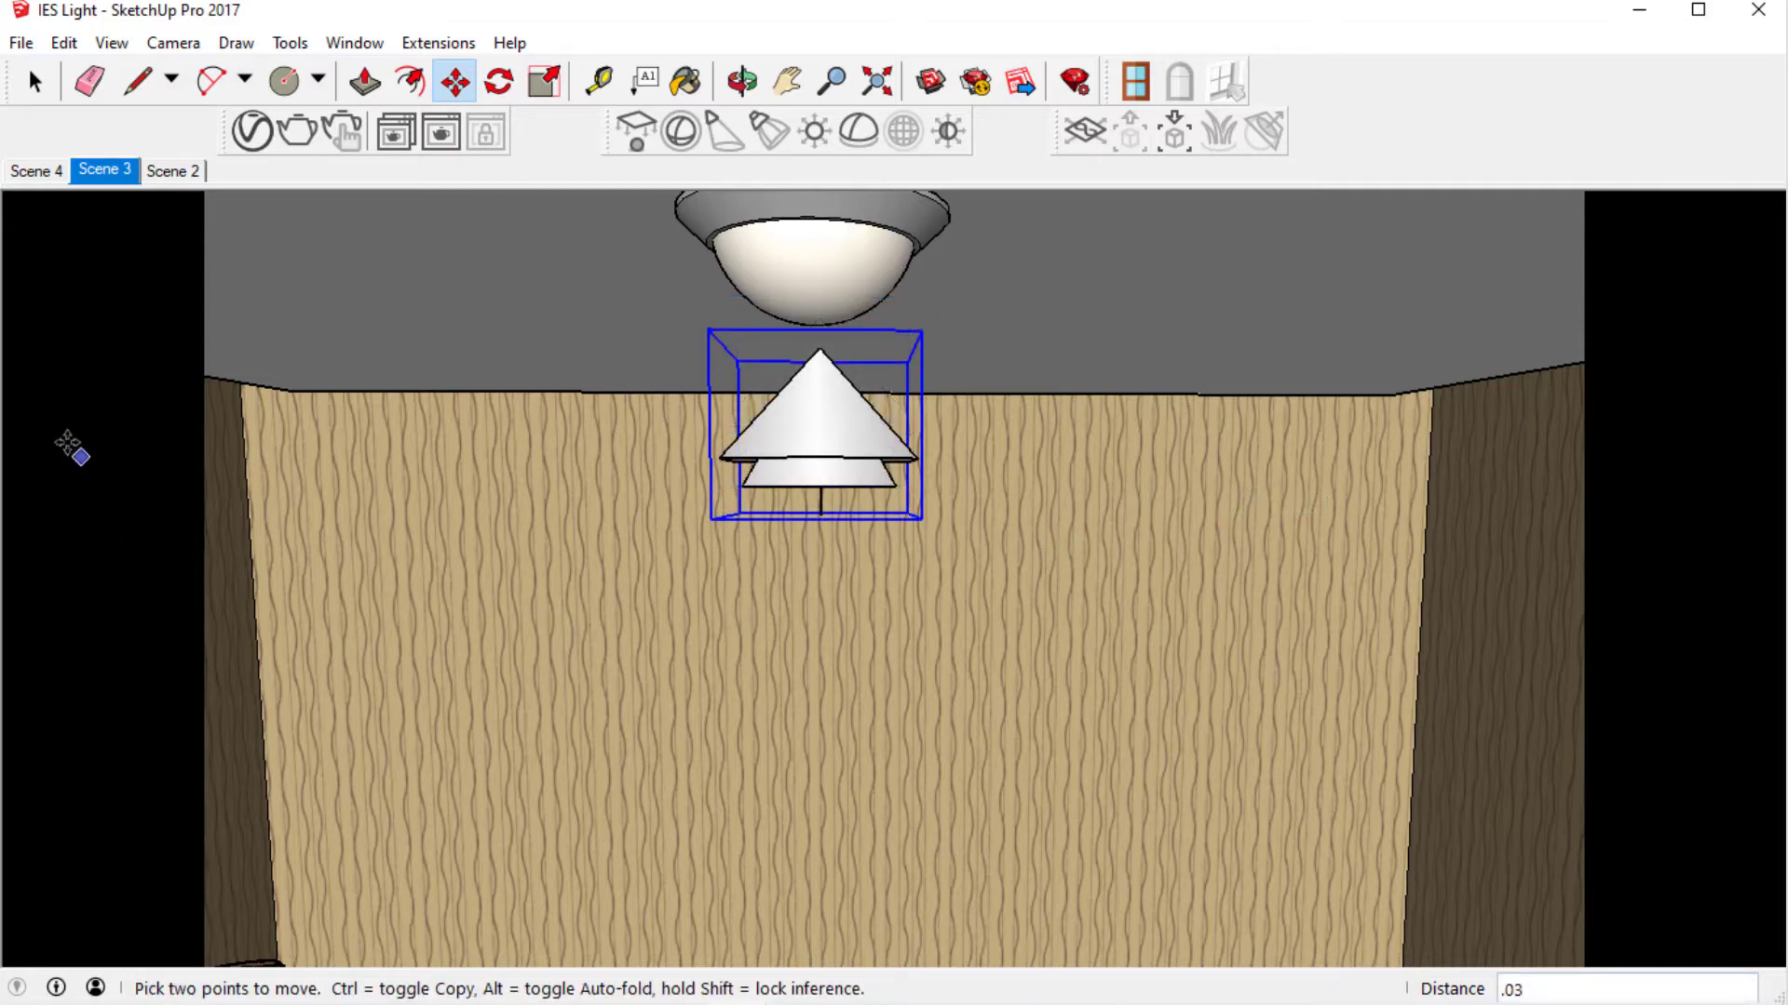
{"action": "left_click", "coordinate": [41, 180]}
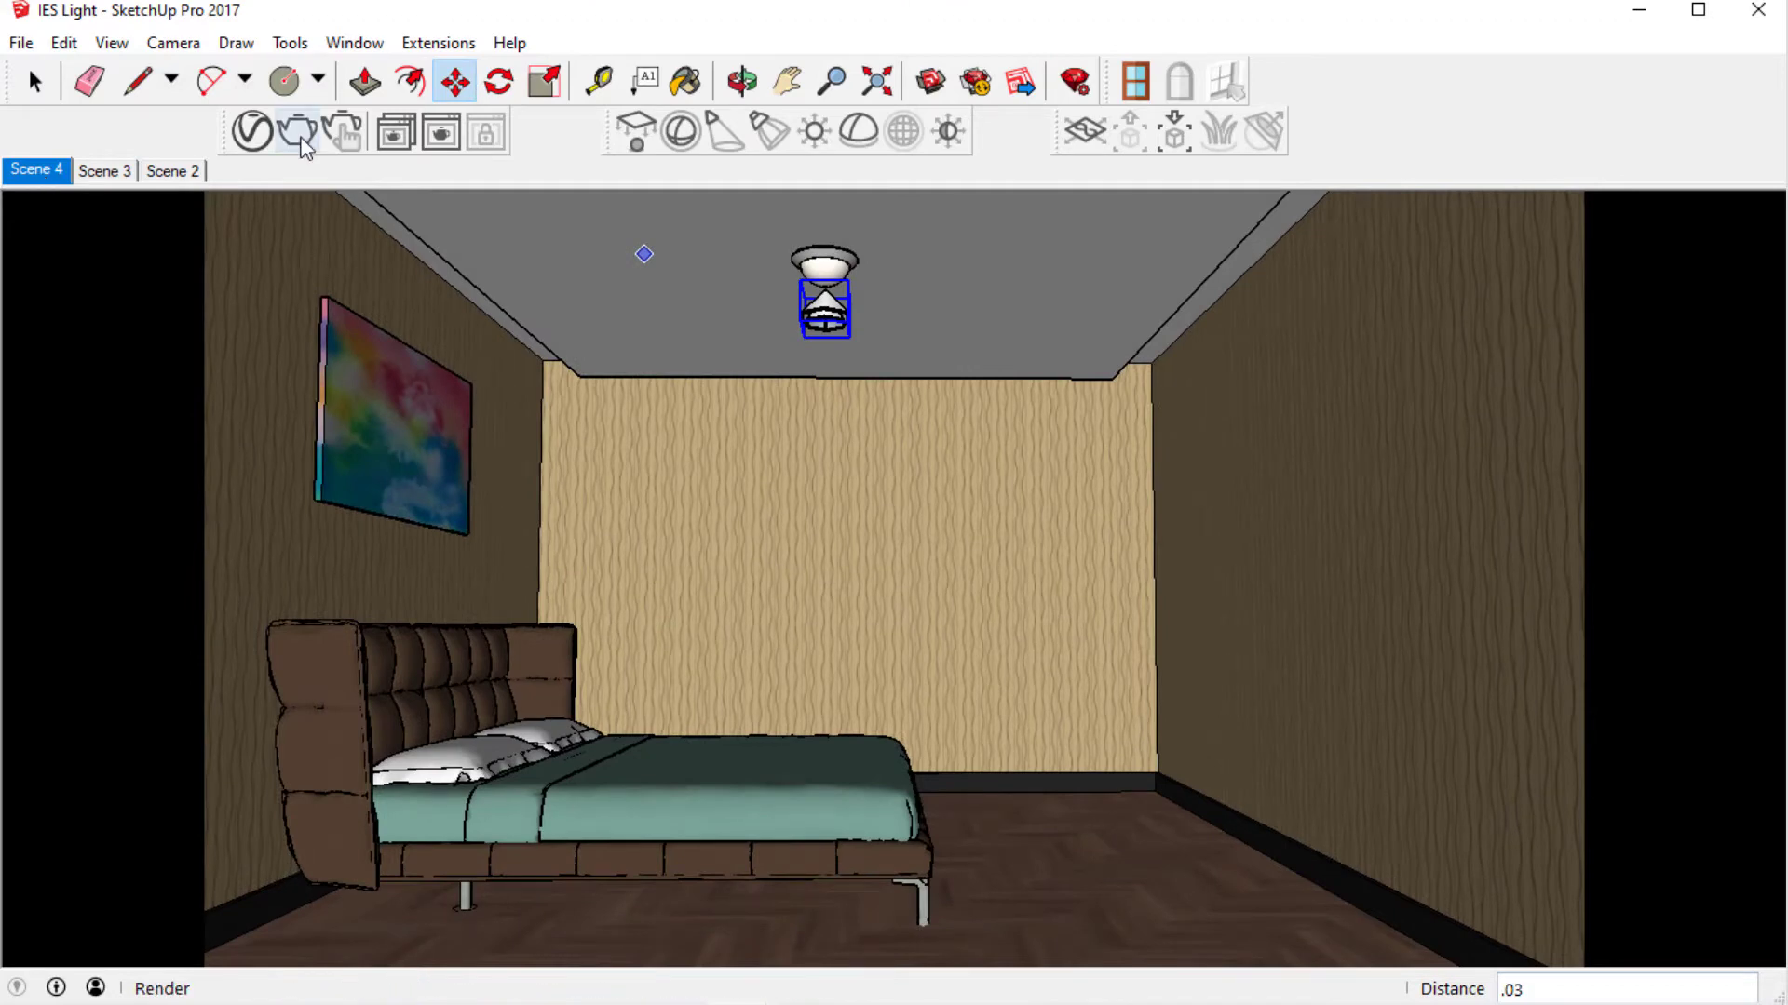
- Render the bedroom in V-Ray to preview the new IES light
{"action": "left_click", "coordinate": [298, 132]}
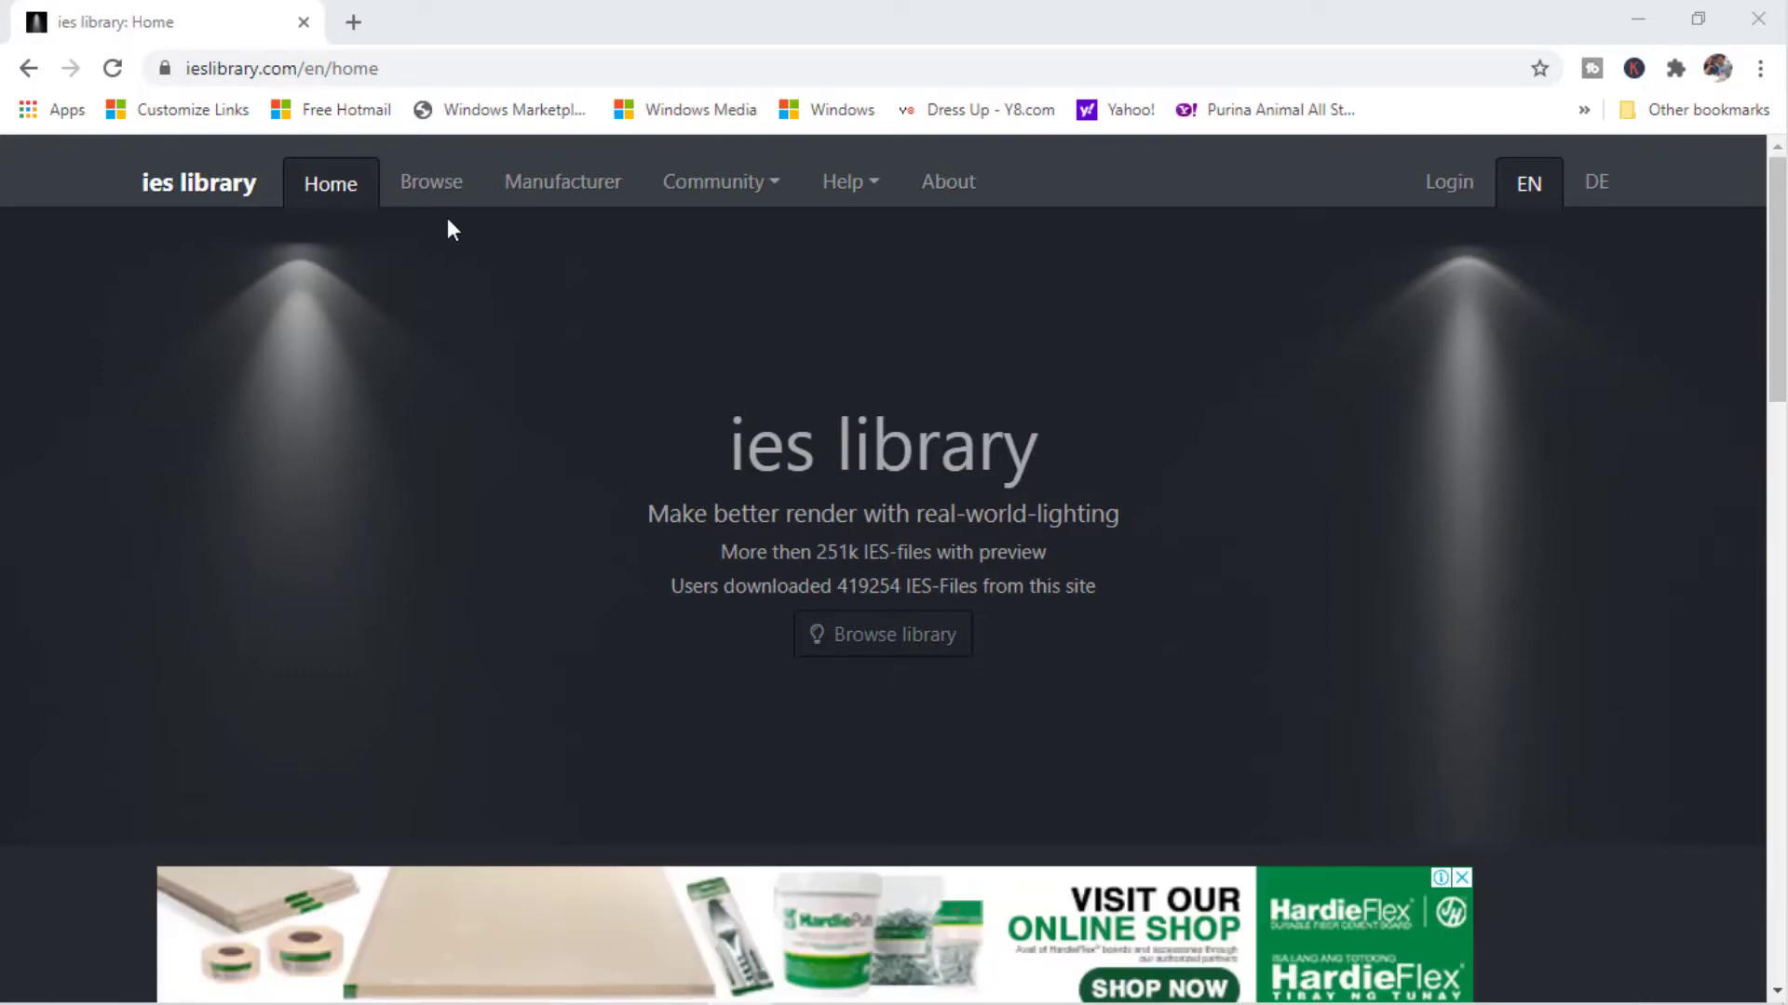
- Browse the ieslibrary.com profile grid and open its Tags filter
{"action": "left_click", "coordinate": [437, 205]}
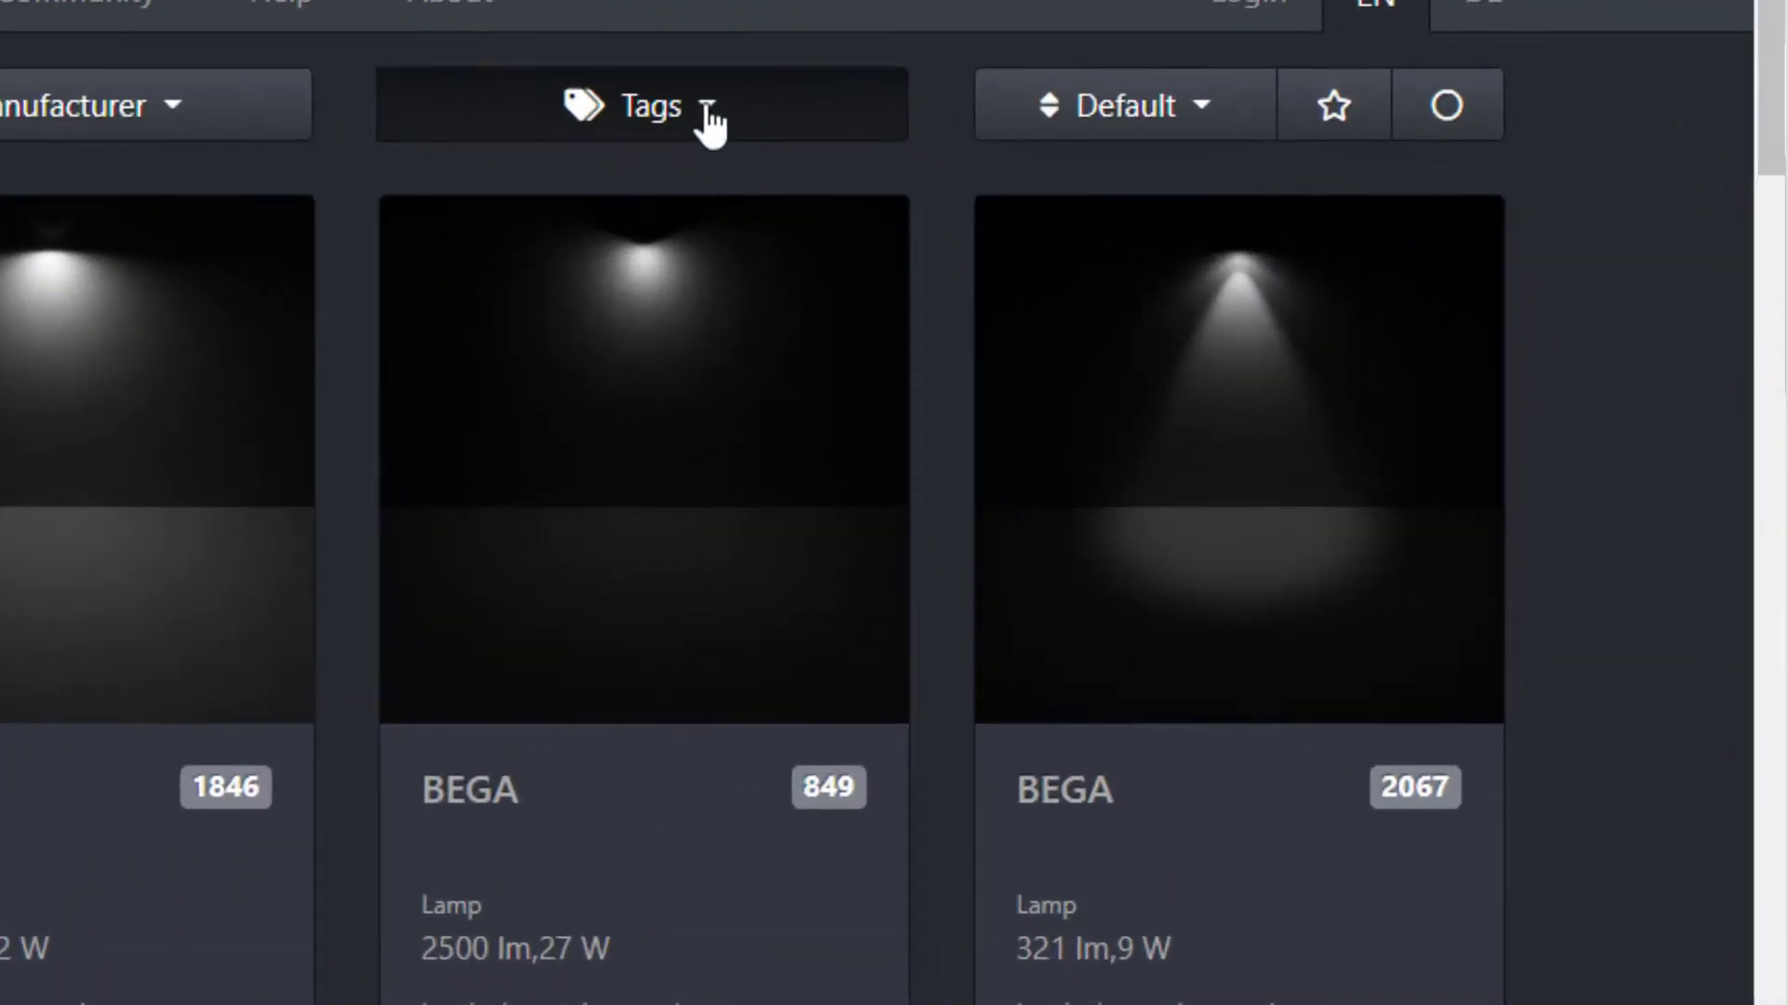
{"action": "left_click", "coordinate": [1109, 258]}
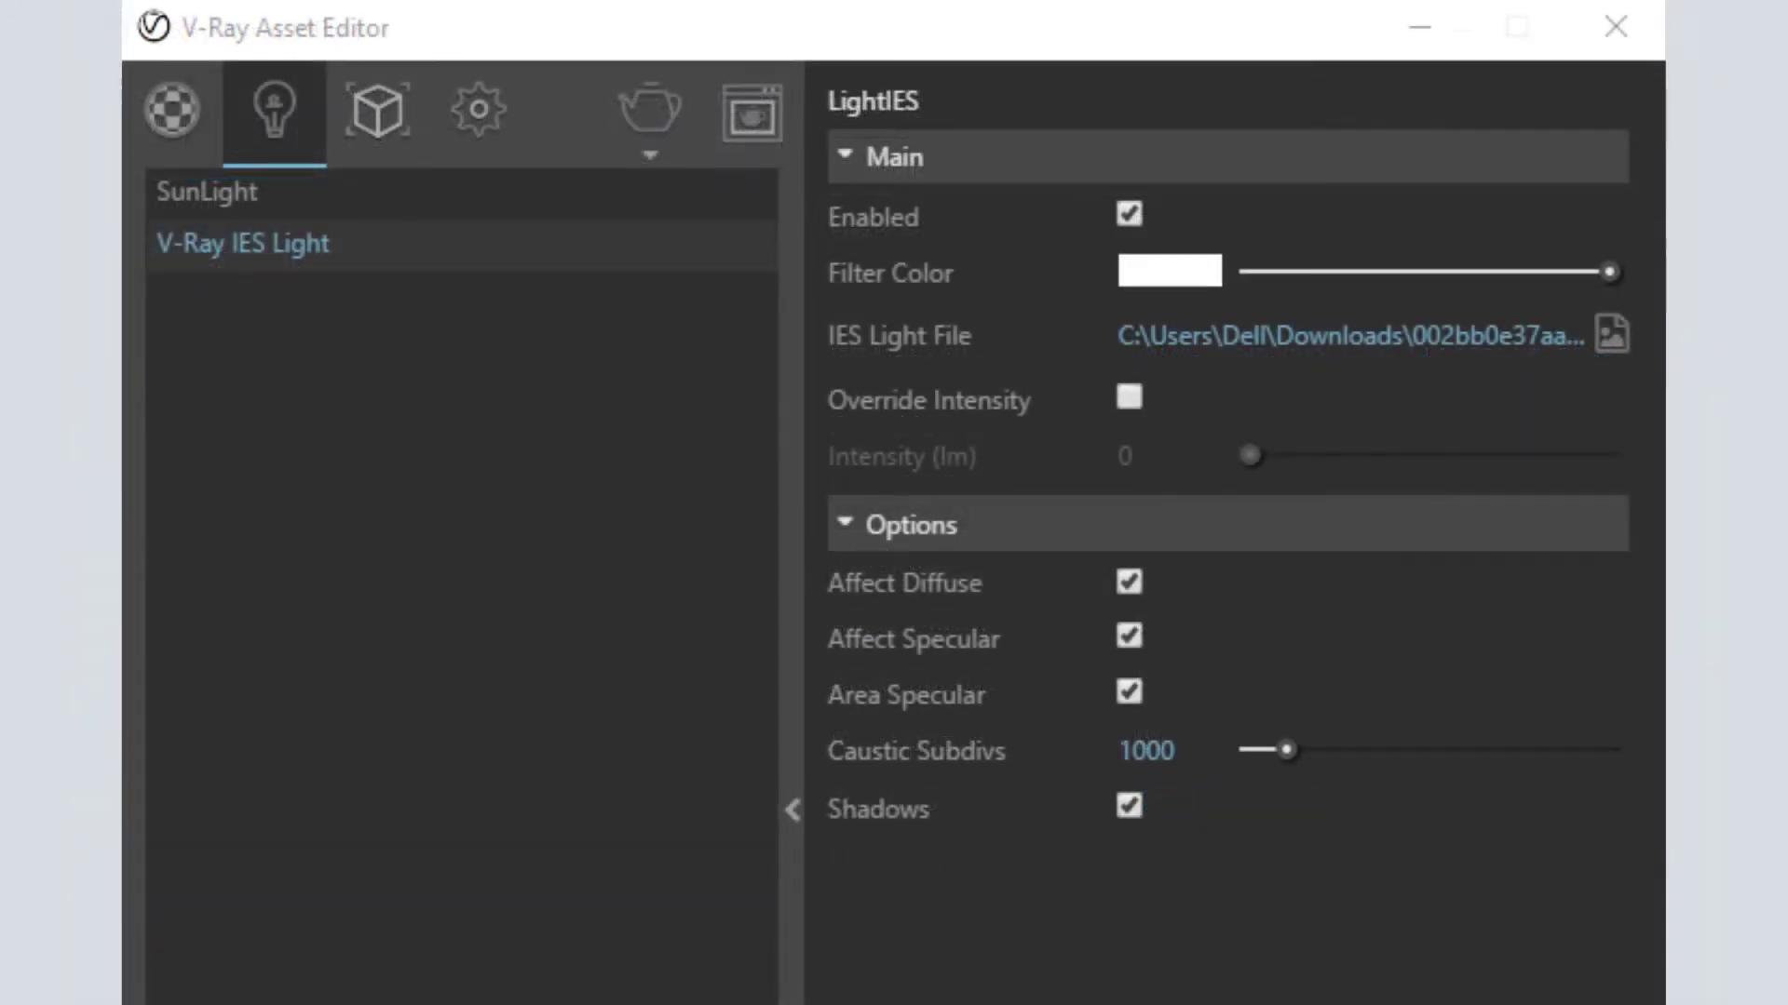
- Set the IES light's Filter Color to pure yellow and re-render the bedroom
{"action": "left_click", "coordinate": [1162, 273]}
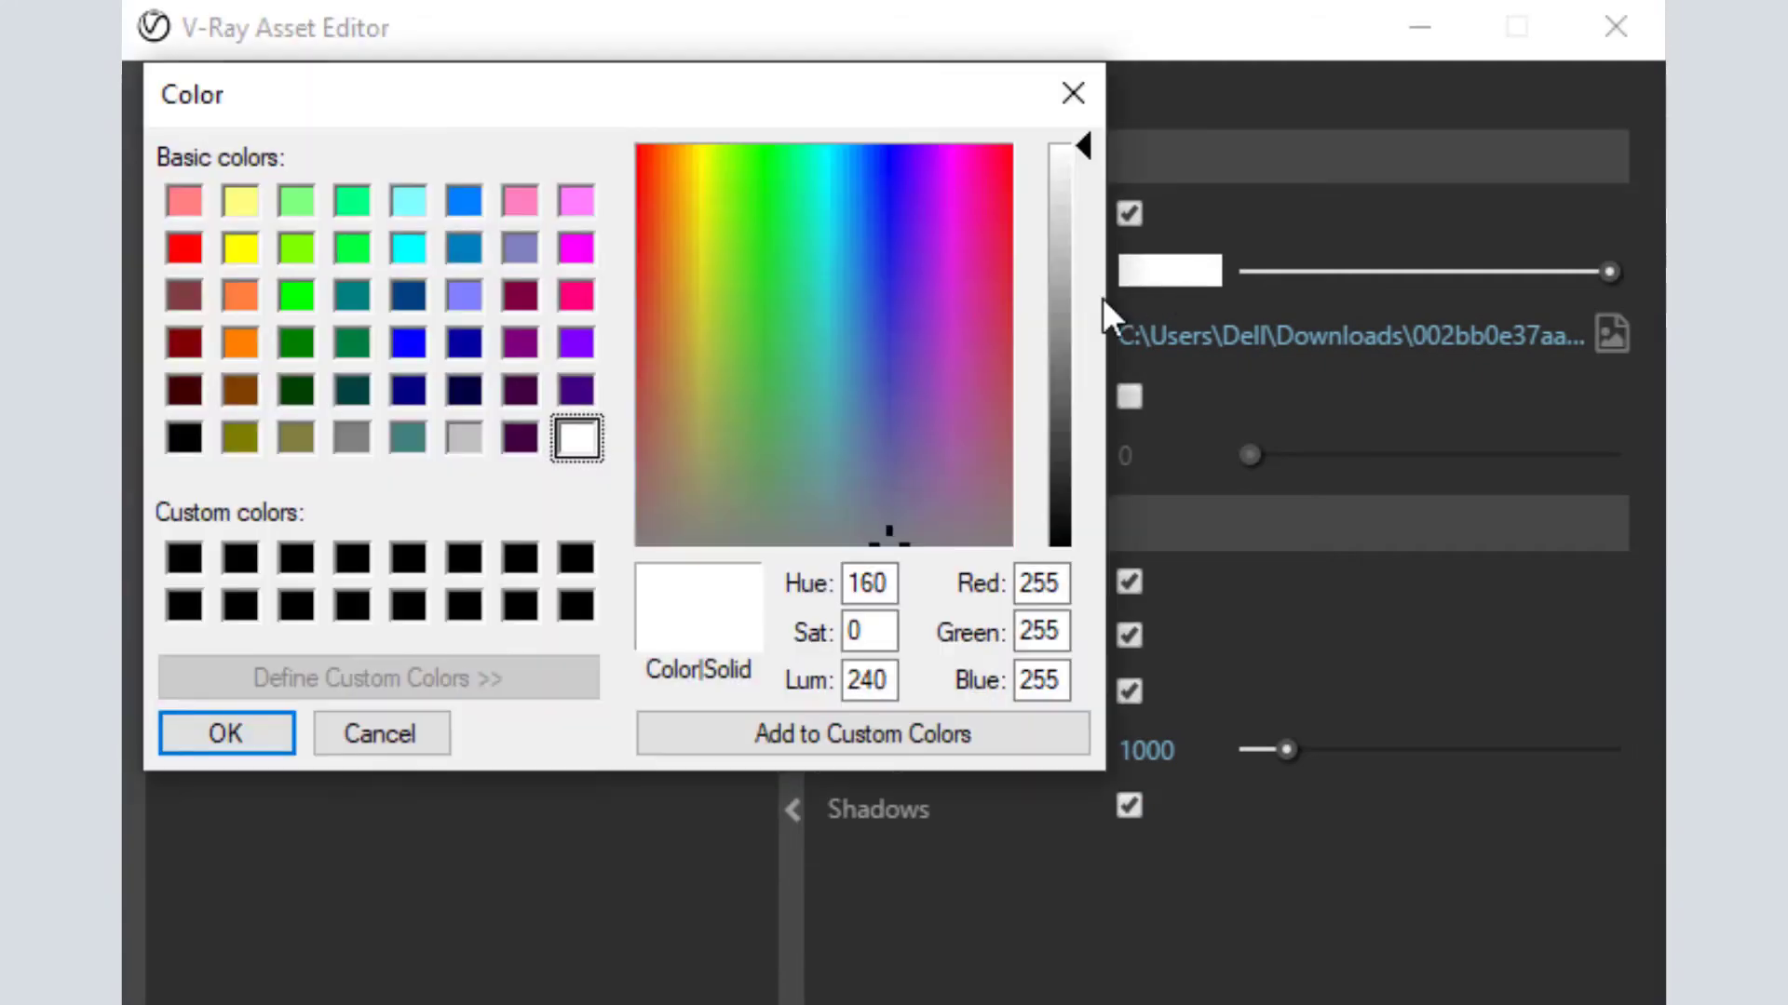
{"action": "left_click", "coordinate": [235, 253]}
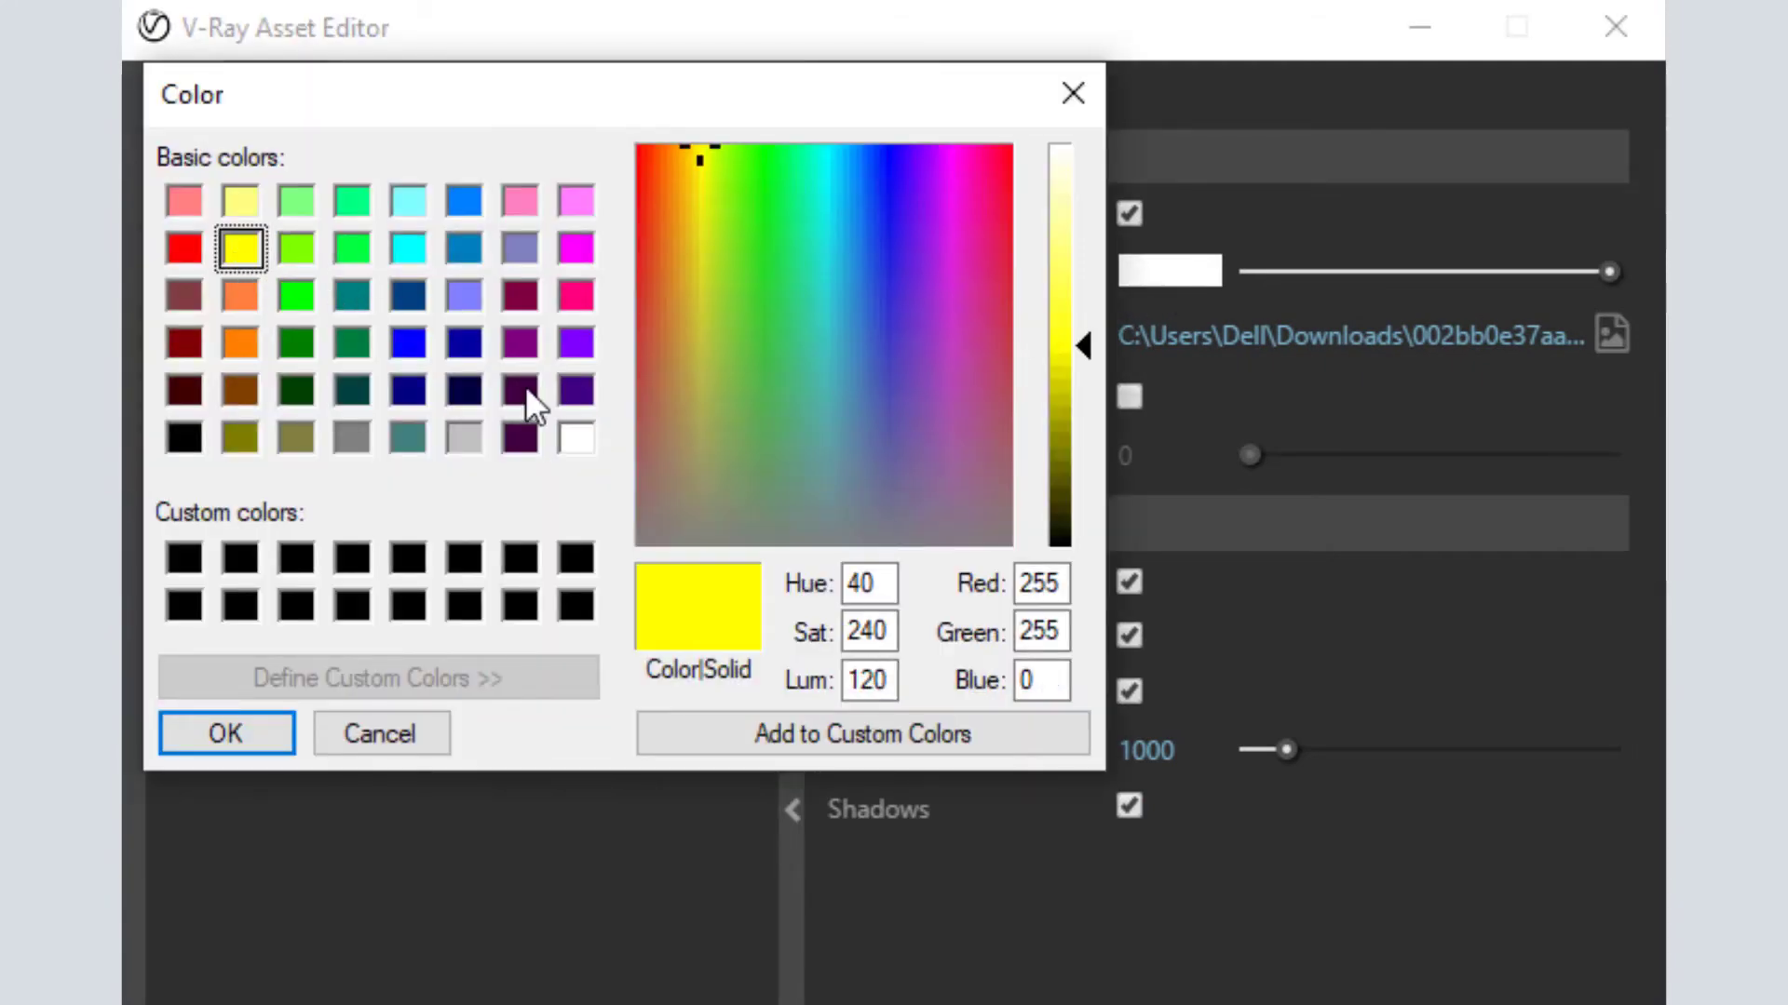
{"action": "left_click", "coordinate": [227, 728]}
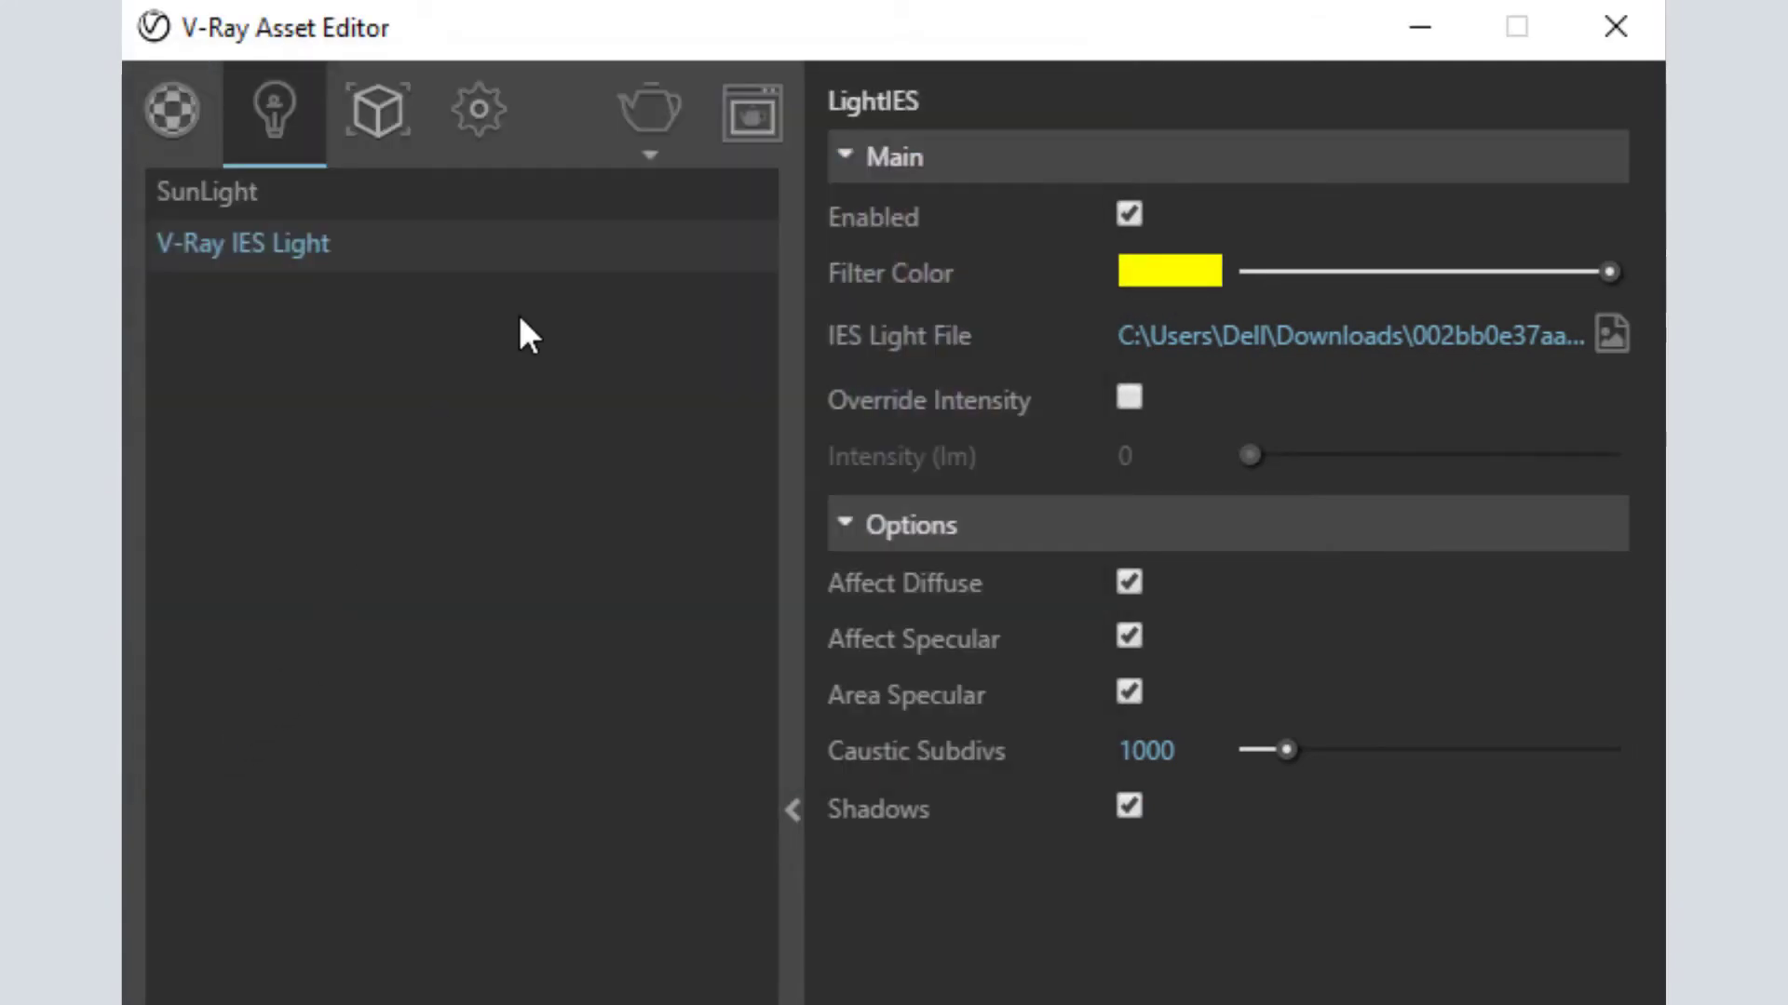
{"action": "left_click", "coordinate": [656, 151]}
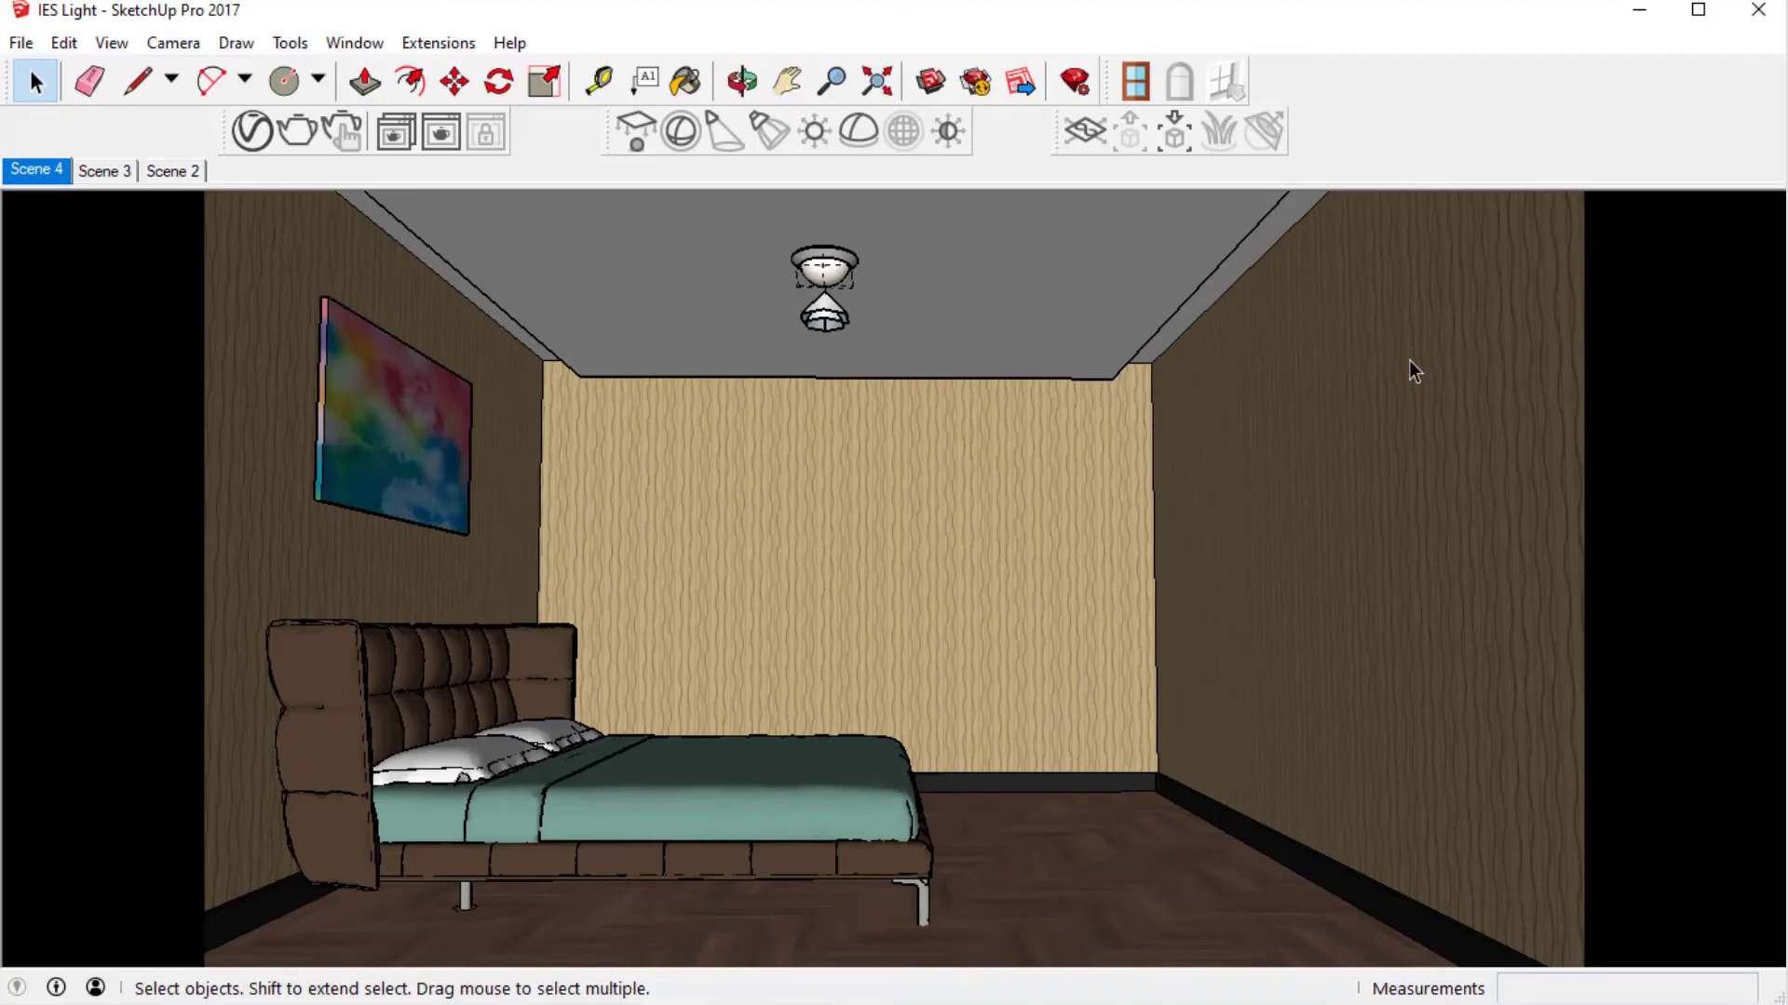
- Open the V-Ray Asset Editor for the Mesh Light at 15 lumens, moving the window aside
{"action": "left_click", "coordinate": [251, 132]}
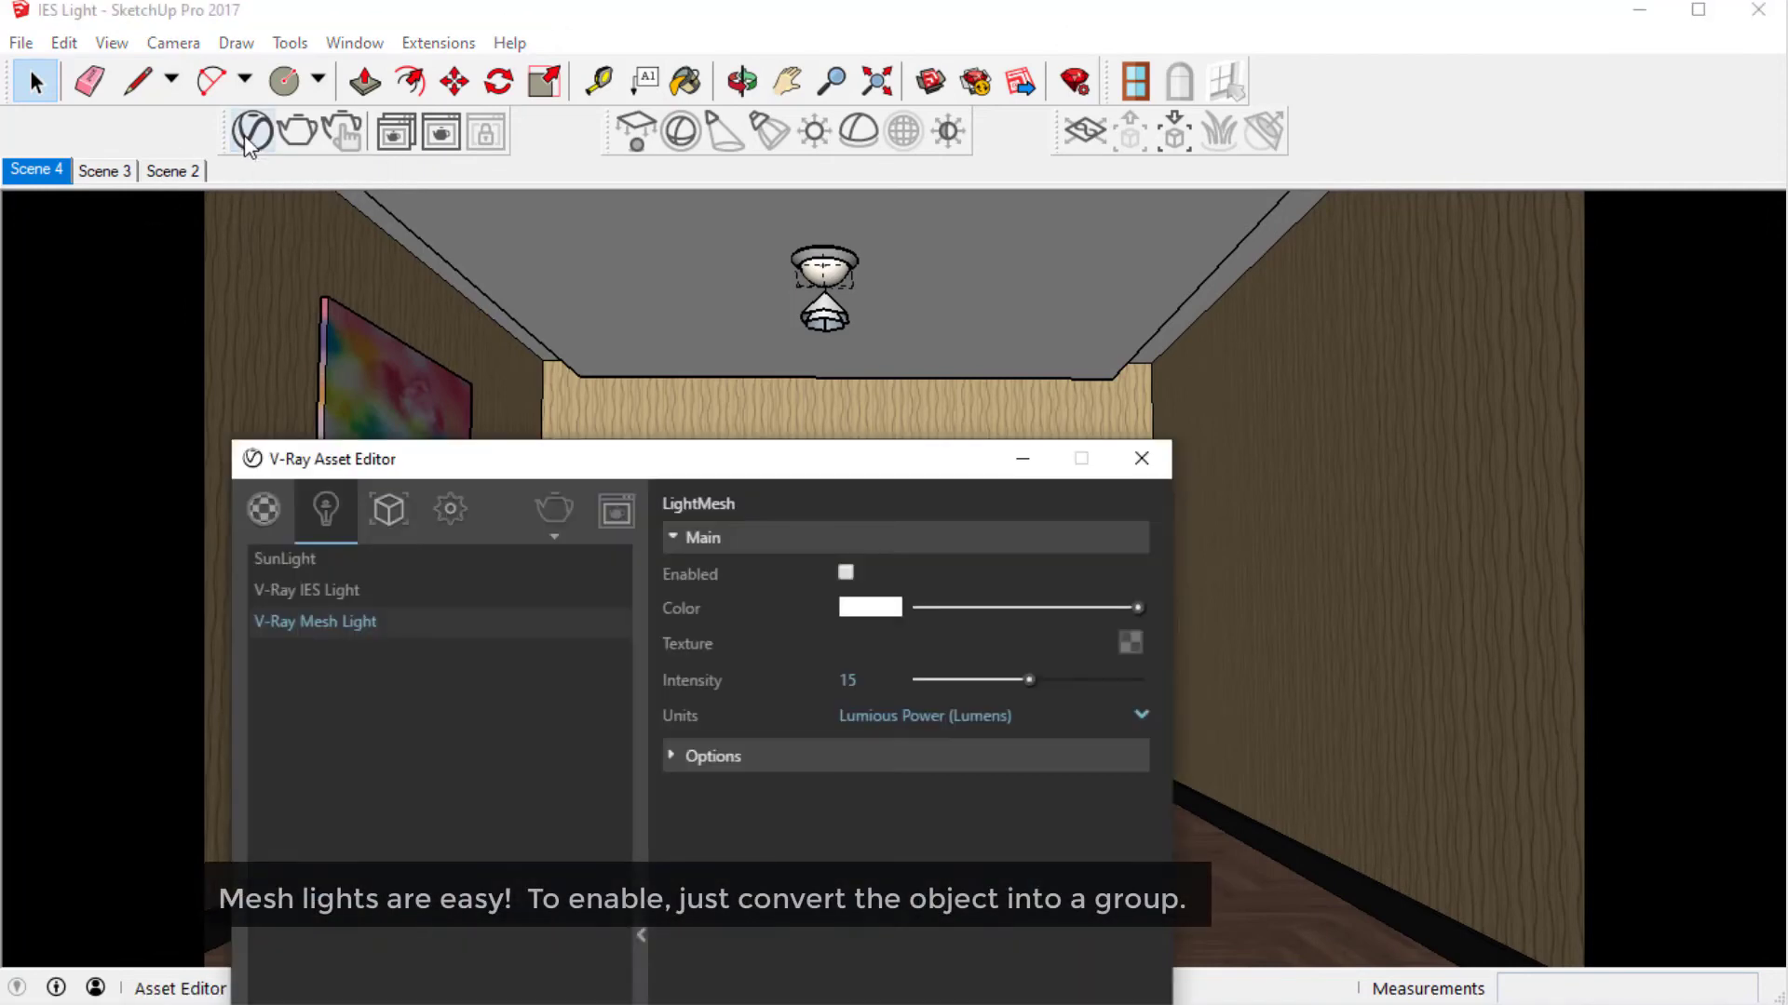
{"action": "left_click_drag", "start_coordinate": [500, 471], "coordinate": [438, 284]}
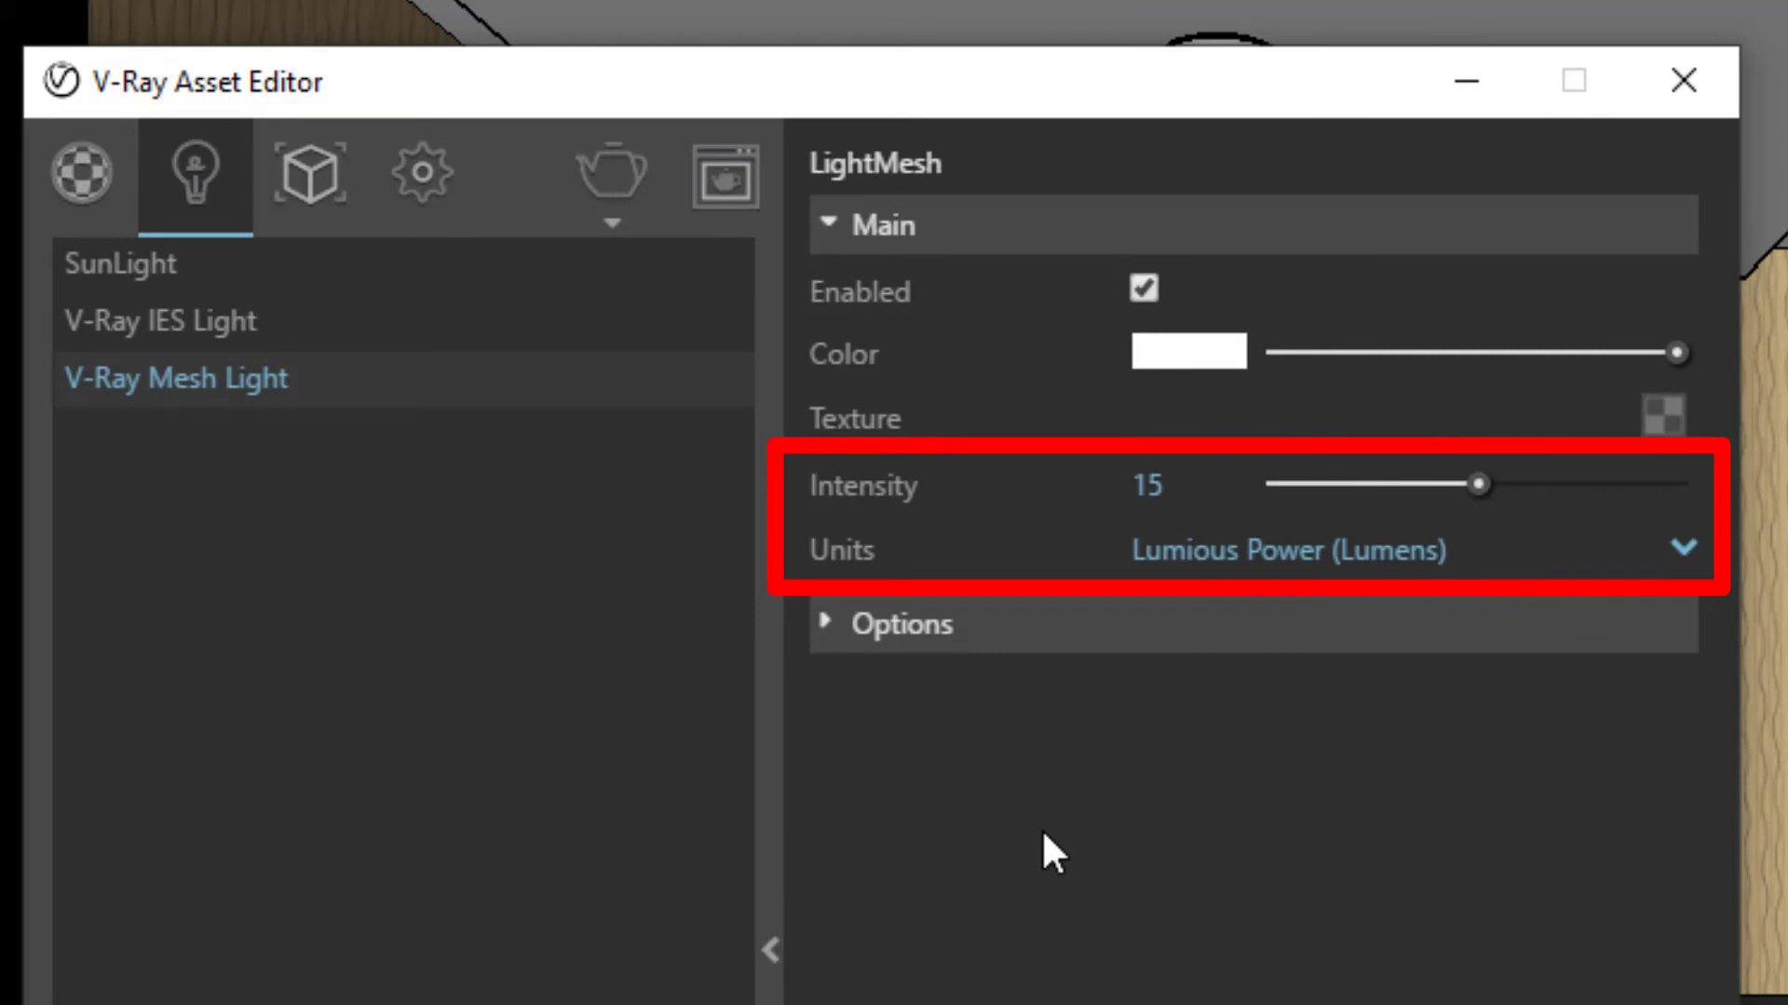
- Start a V-Ray frame buffer render with the yellow IES and mesh lights
{"action": "left_click", "coordinate": [618, 223]}
{"action": "left_click", "coordinate": [623, 284]}
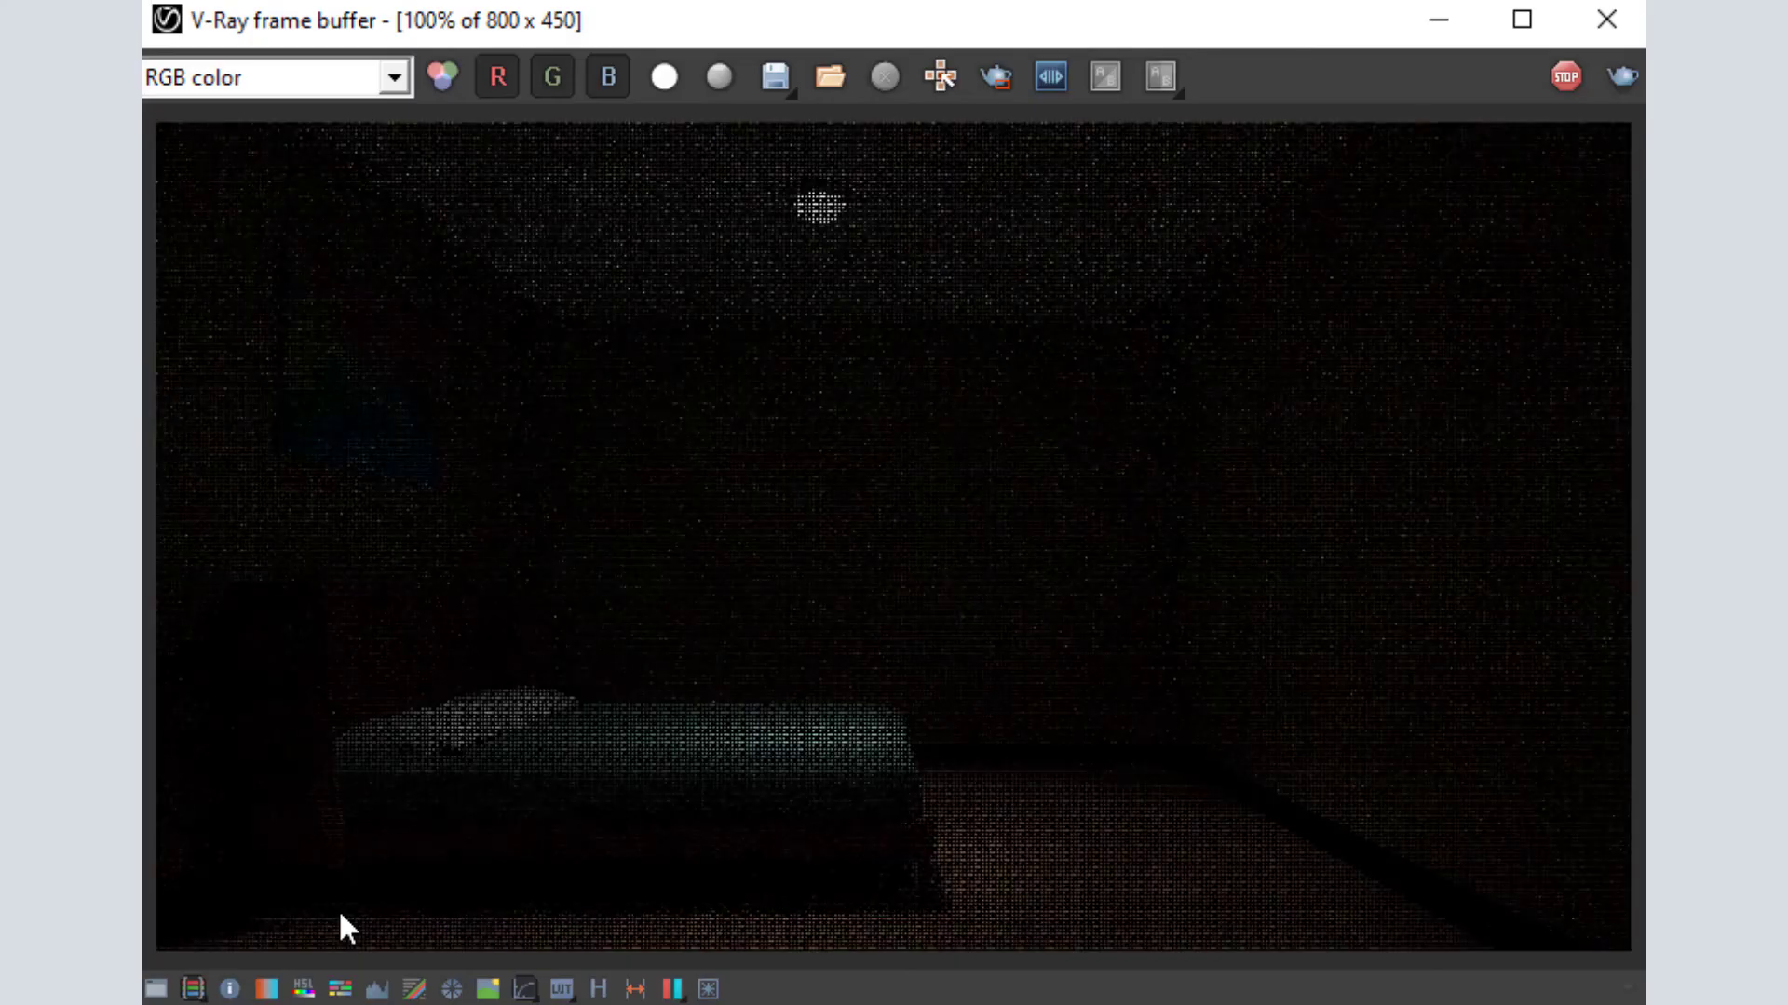